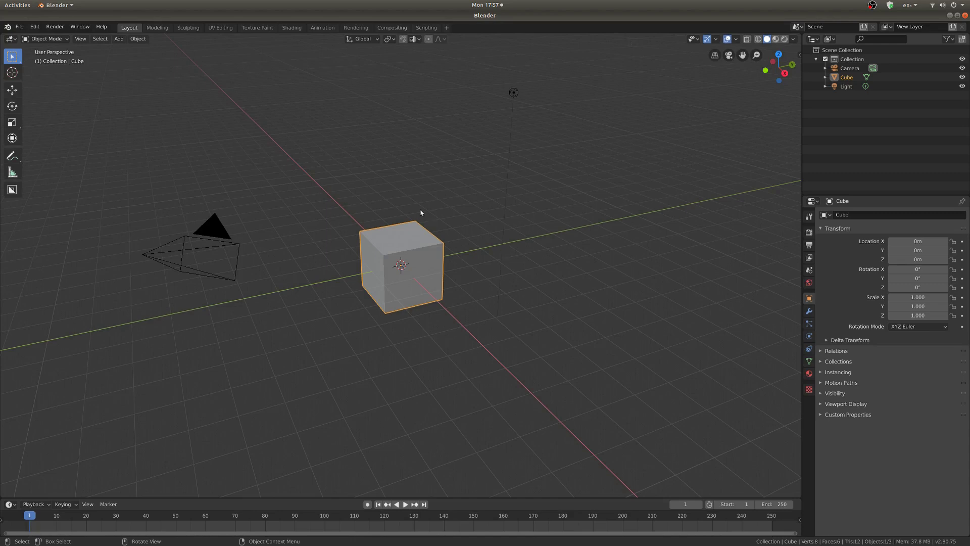
Switch the default cube from Object Mode to Weight Paint mode.
key("ctrl+Tab")
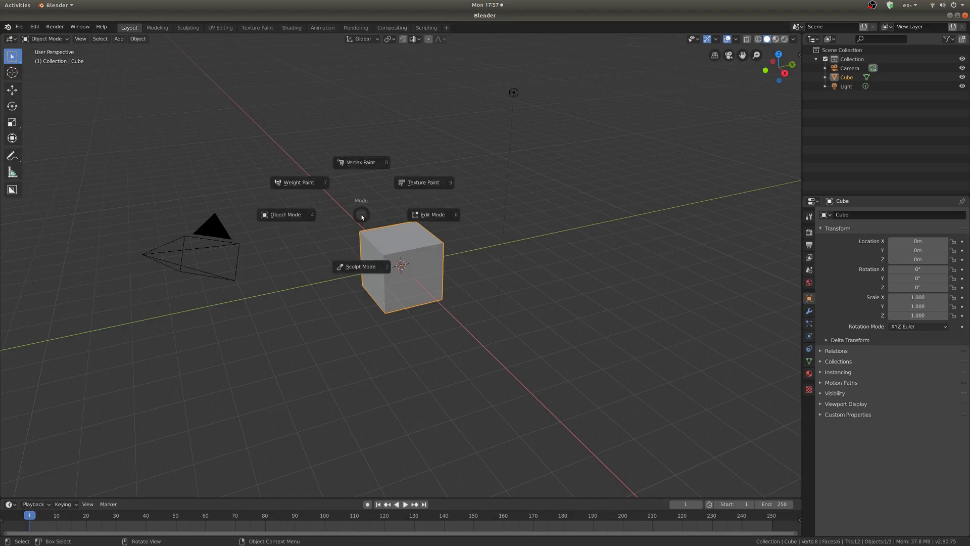
left_click(331, 195)
scroll(484, 241, "up", 4)
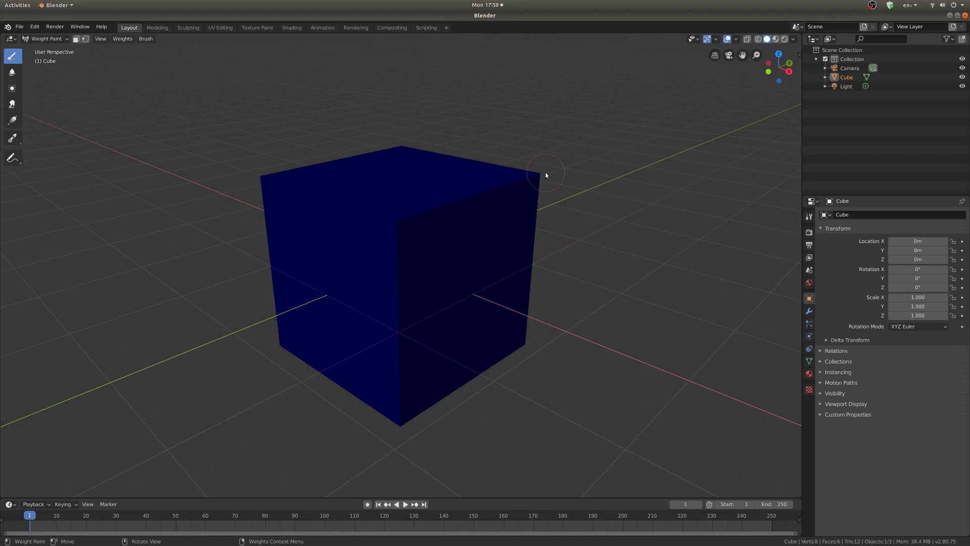
middle_click_drag(561, 182, 496, 188)
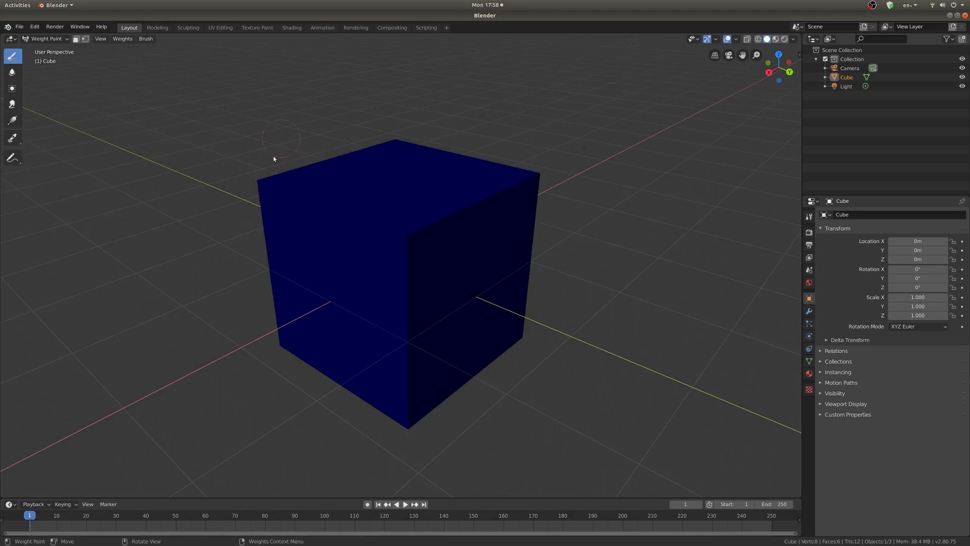
mouse_move(274, 159)
middle_mouse_down()
mouse_move(309, 206)
mouse_move(380, 202)
middle_mouse_up()
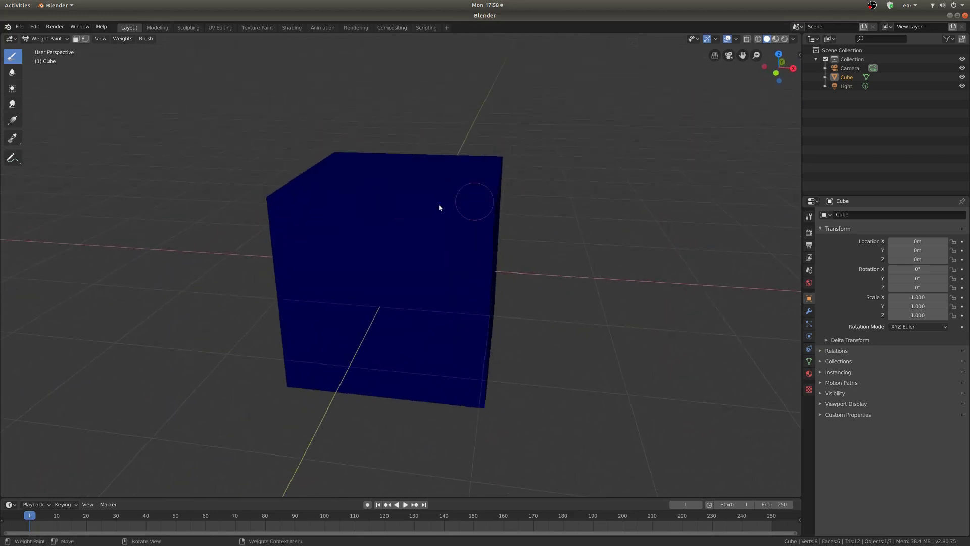
Put the cube into Edit Mode and return it to Object Mode.
key("Tab")
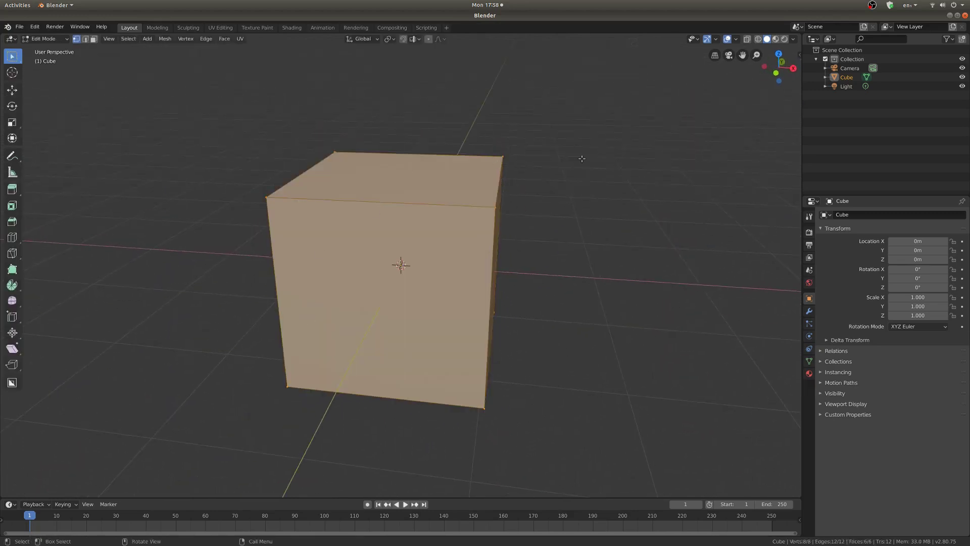
key("Tab")
middle_click_drag(552, 192, 504, 189)
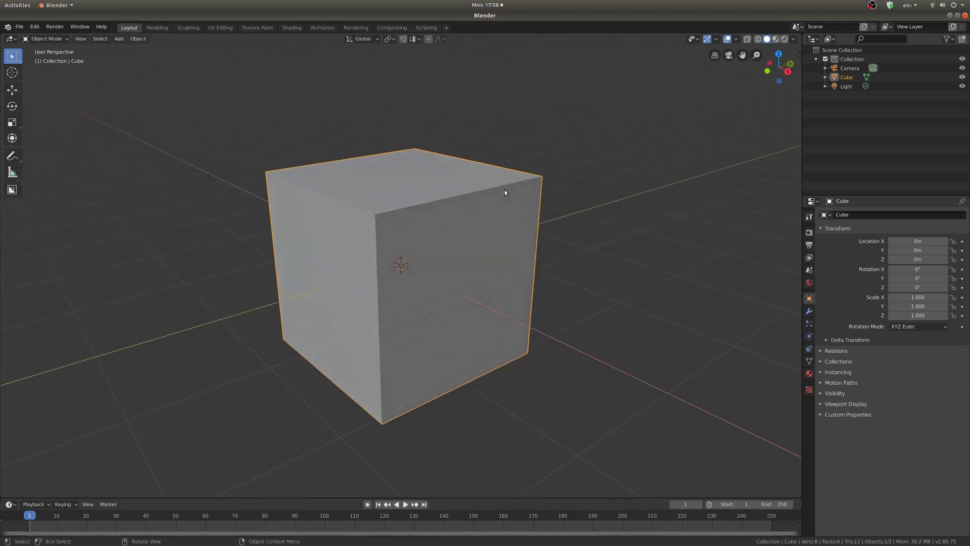
Set the cube to Weight Paint mode again and paint weight onto one upper corner.
key("ctrl+Tab")
left_click(441, 151)
mouse_move(441, 151)
middle_mouse_down()
mouse_move(561, 218)
mouse_move(557, 206)
middle_mouse_up()
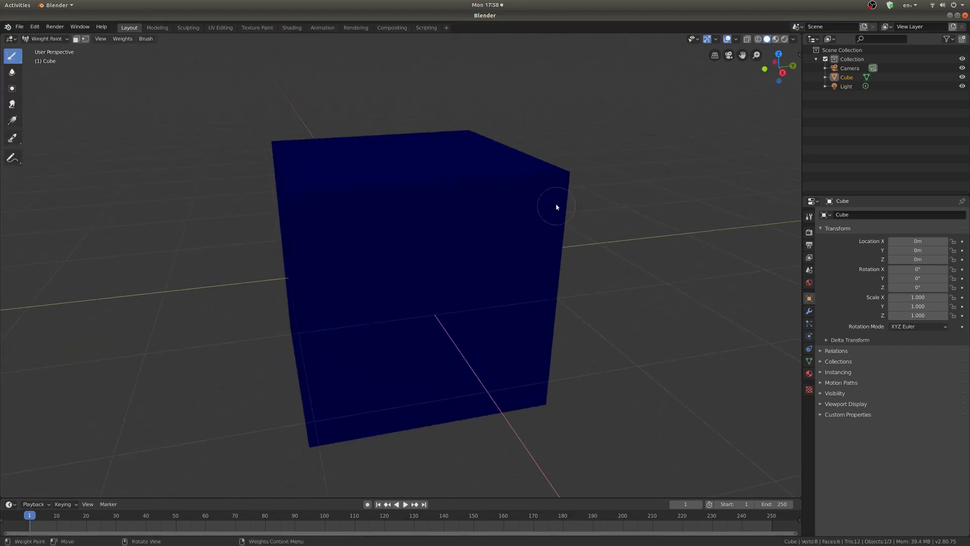
left_click(571, 173)
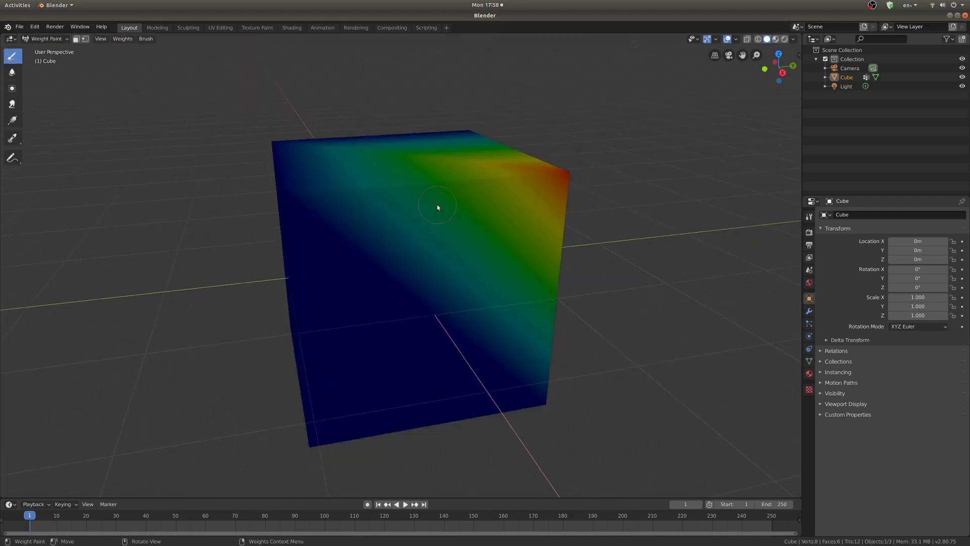
Make the tool settings visible in the 3D viewport header.
right_click(7, 39)
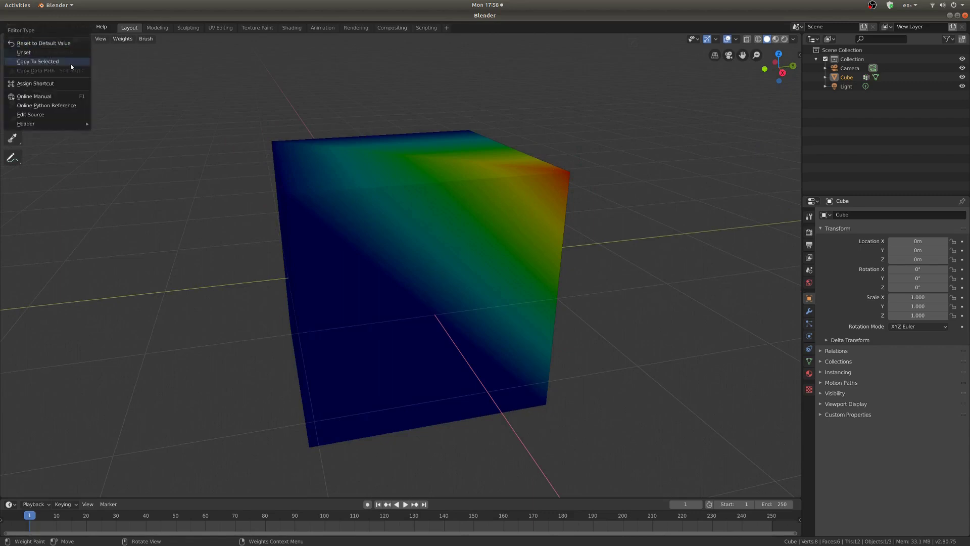
right_click(28, 44)
mouse_move(50, 54)
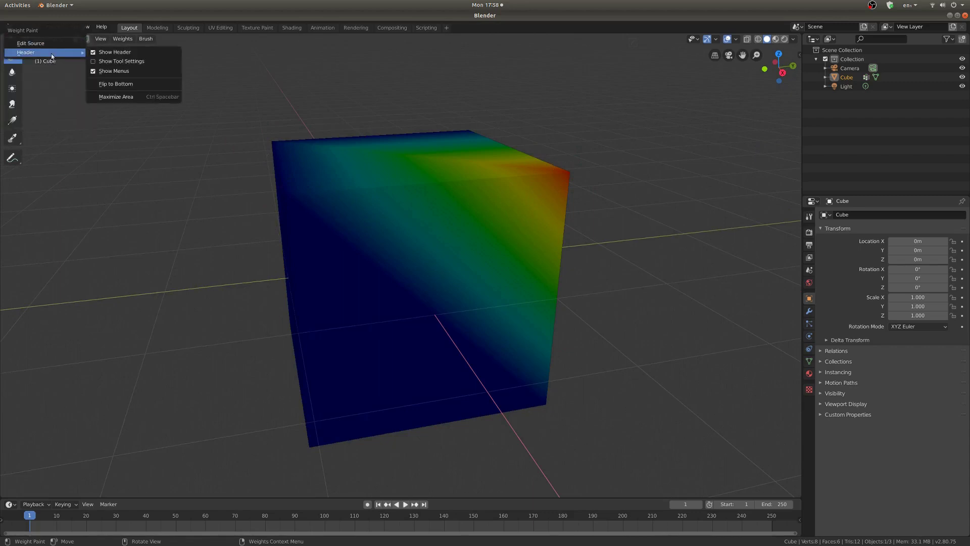
left_click(157, 61)
Set the brush weight to 0.665 and dab weight near another side edge of the cube.
left_click_drag(166, 39, 138, 39)
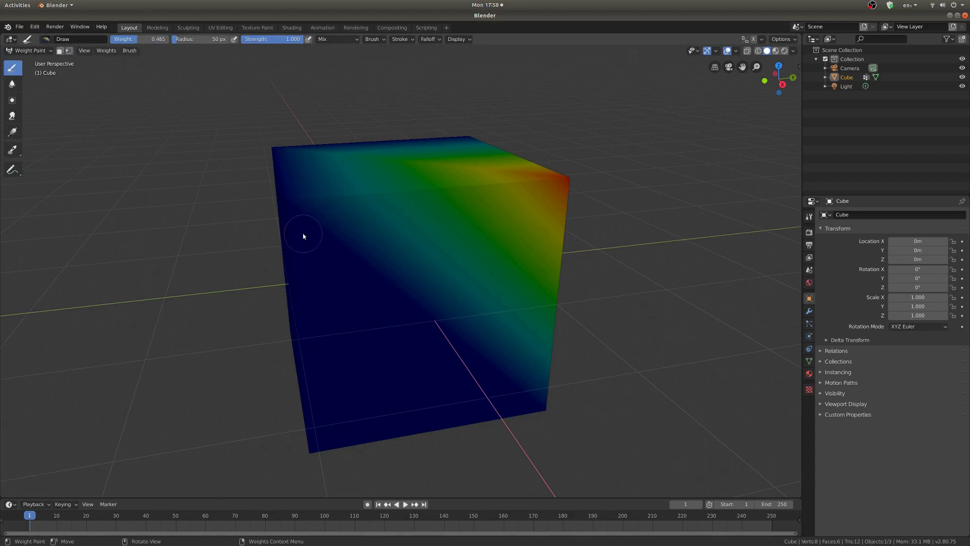
middle_click_drag(302, 233, 307, 238)
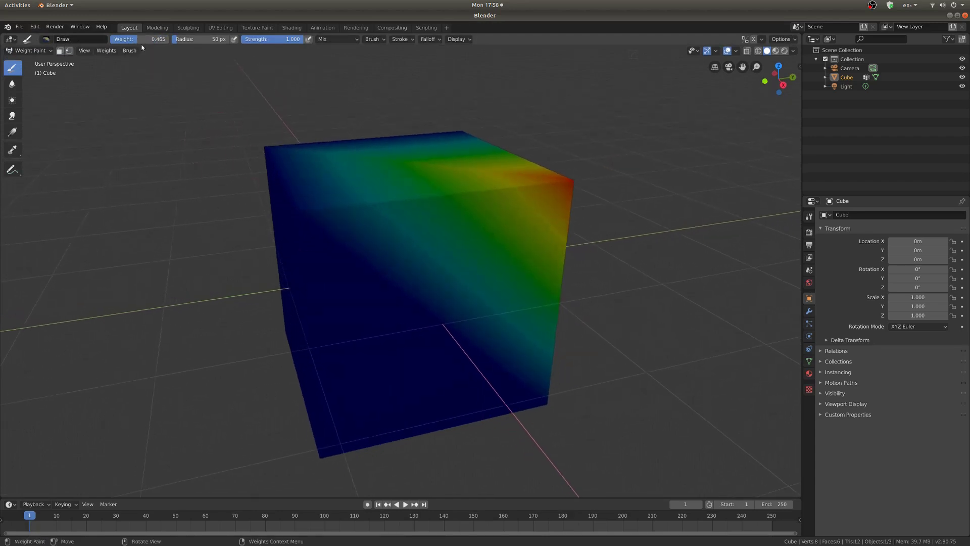
left_click(290, 212)
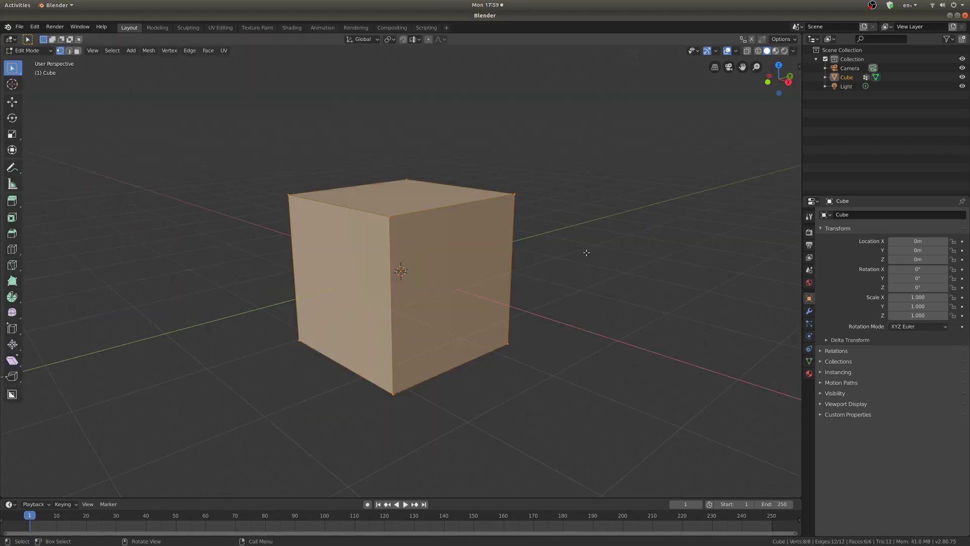
Subdivide the whole cube mesh twice in Edit Mode.
right_click(586, 252)
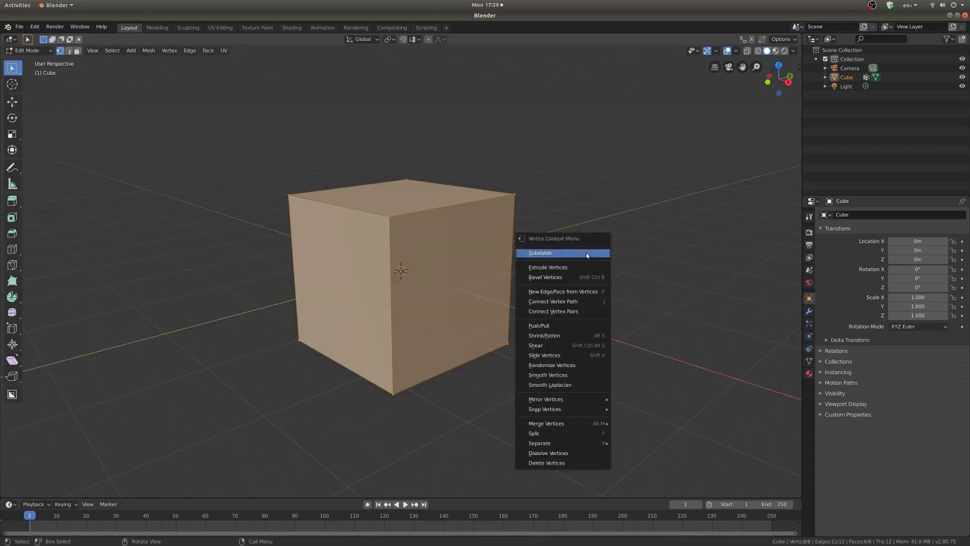
left_click(587, 254)
right_click(587, 252)
left_click(587, 254)
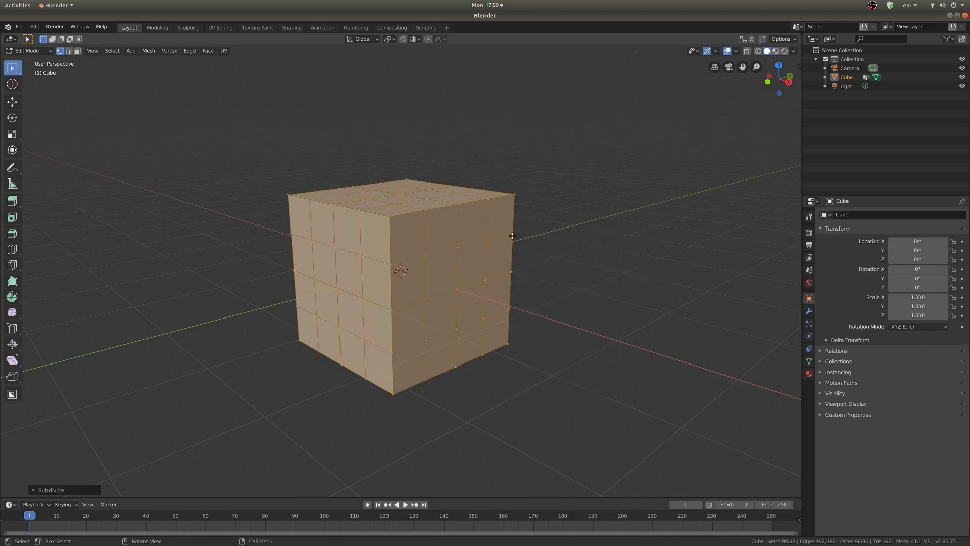
Return the cube to Object Mode and remove its only vertex group.
key("ctrl+Tab")
left_click(275, 266)
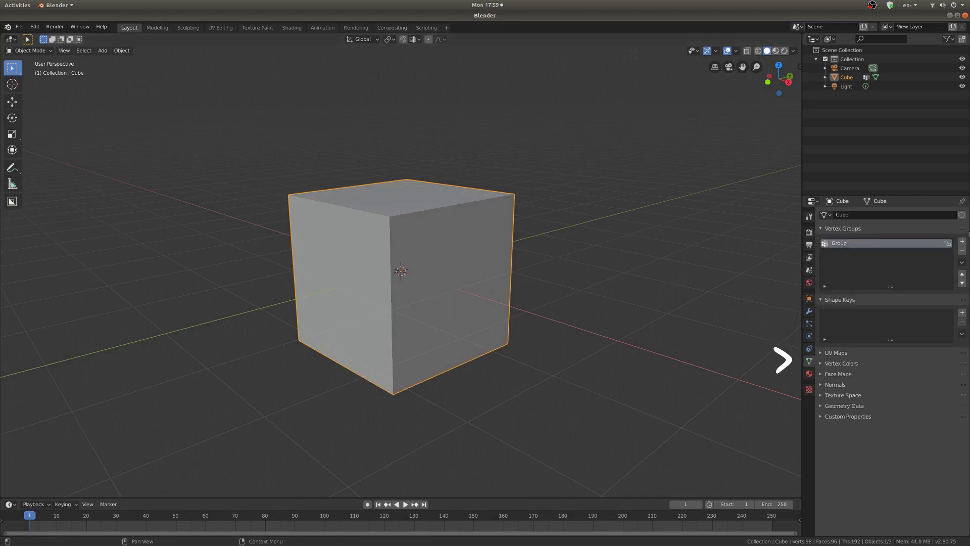
left_click(961, 251)
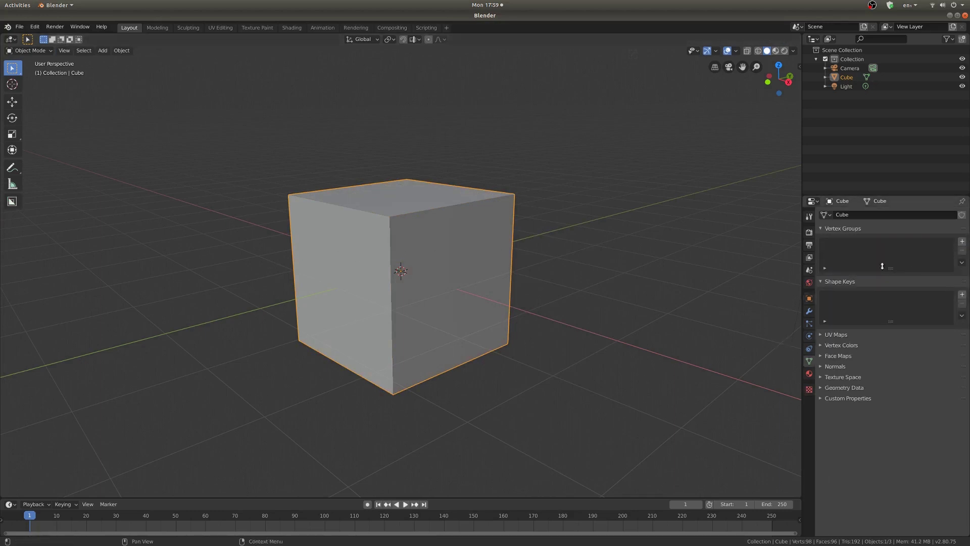
In Weight Paint mode, paint strokes across one side face of the cube with the Draw brush at weights 0.414 and 1.000.
key("ctrl+Tab")
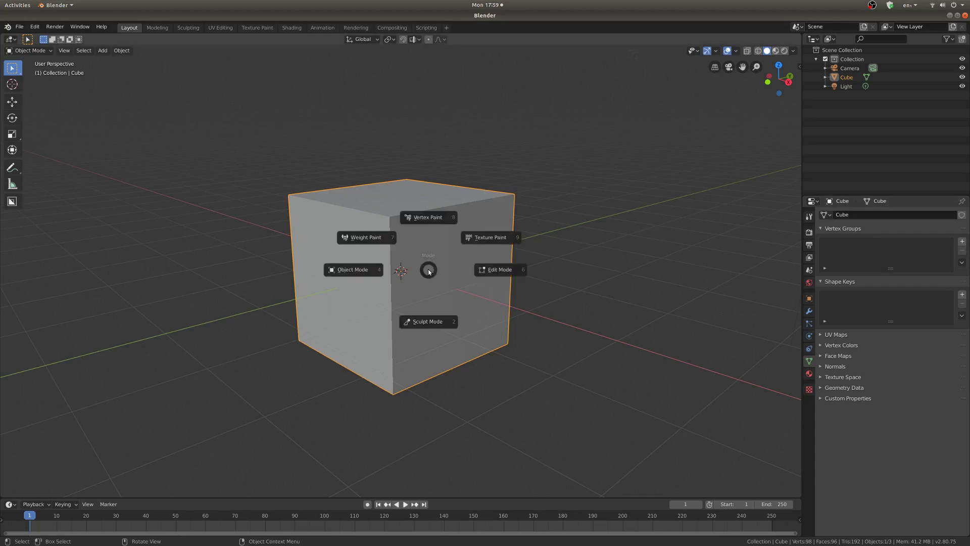
left_click(361, 237)
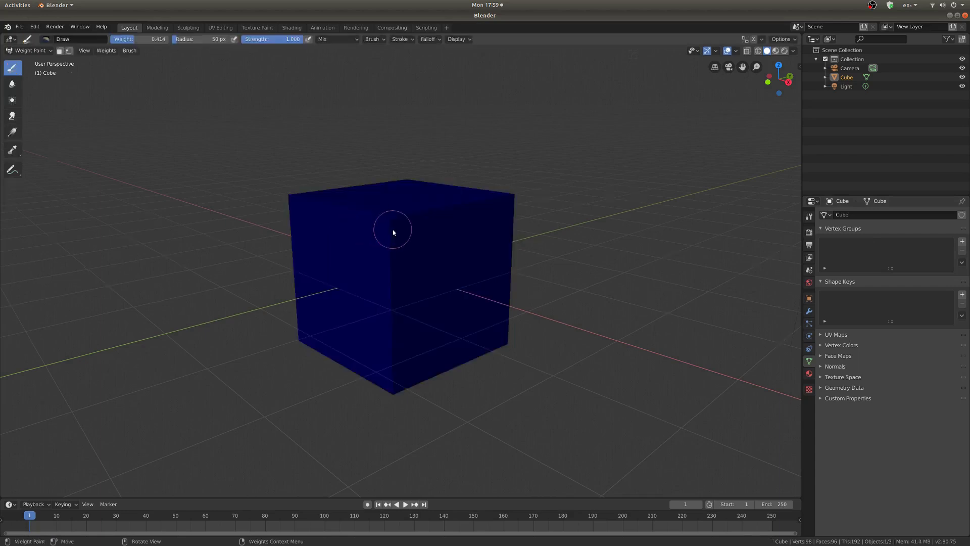
middle_click_drag(394, 228, 336, 234)
mouse_move(361, 225)
left_mouse_down()
mouse_move(427, 283)
mouse_move(490, 229)
mouse_move(397, 249)
mouse_move(526, 206)
mouse_move(463, 268)
left_mouse_up()
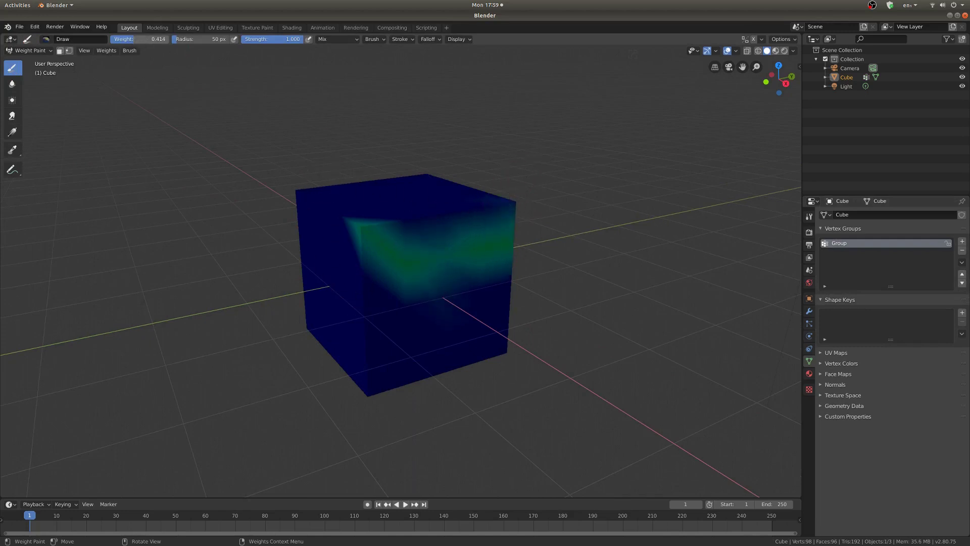
left_click_drag(144, 40, 188, 39)
mouse_move(360, 225)
left_mouse_down()
mouse_move(490, 277)
mouse_move(373, 278)
mouse_move(520, 187)
mouse_move(427, 280)
mouse_move(482, 244)
mouse_move(510, 204)
mouse_move(461, 253)
mouse_move(456, 340)
left_mouse_up()
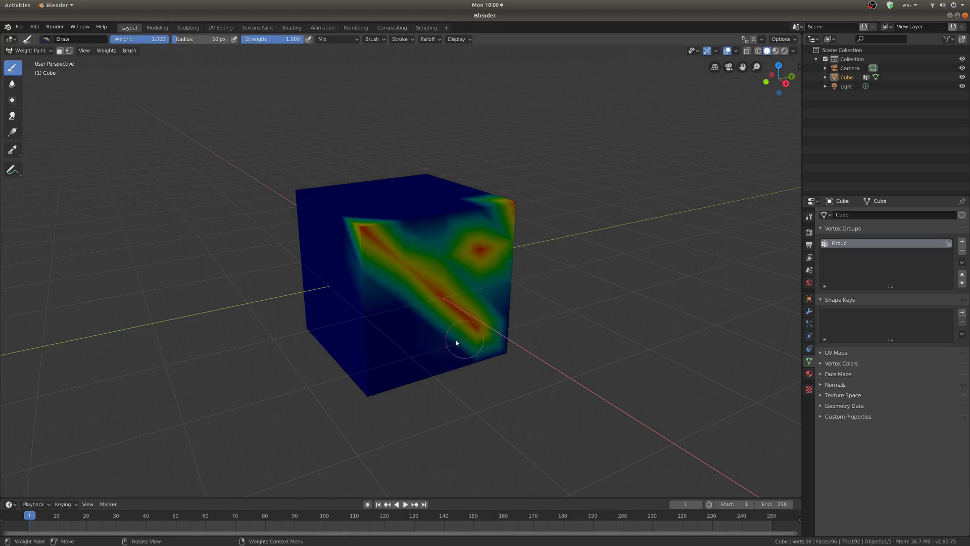
Apply two linear weight gradients to the cube with the Gradient tool, one diagonally across a side face and one short one on an adjacent face.
mouse_move(457, 340)
middle_mouse_down()
mouse_move(457, 320)
mouse_move(502, 296)
mouse_move(546, 299)
mouse_move(535, 299)
middle_mouse_up()
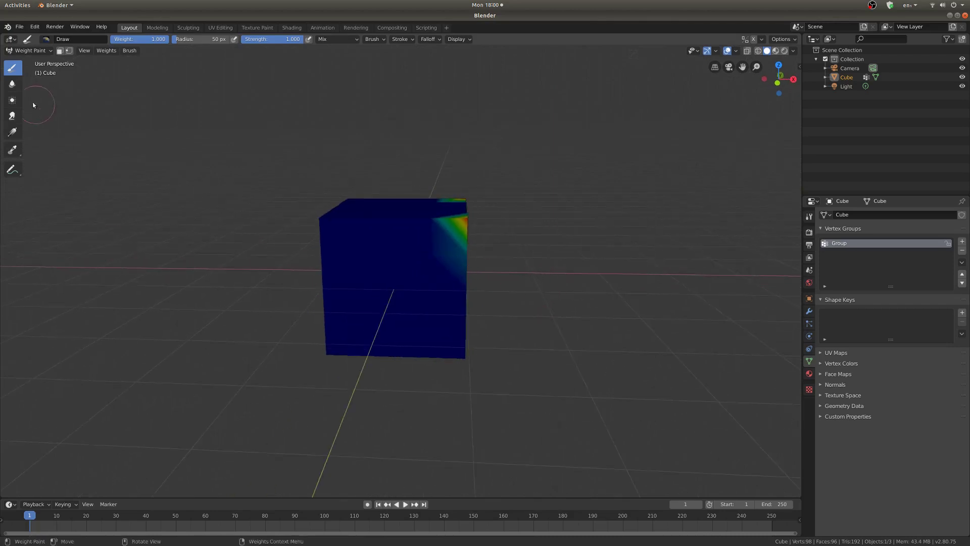
left_click(13, 133)
left_click_drag(328, 348, 464, 199)
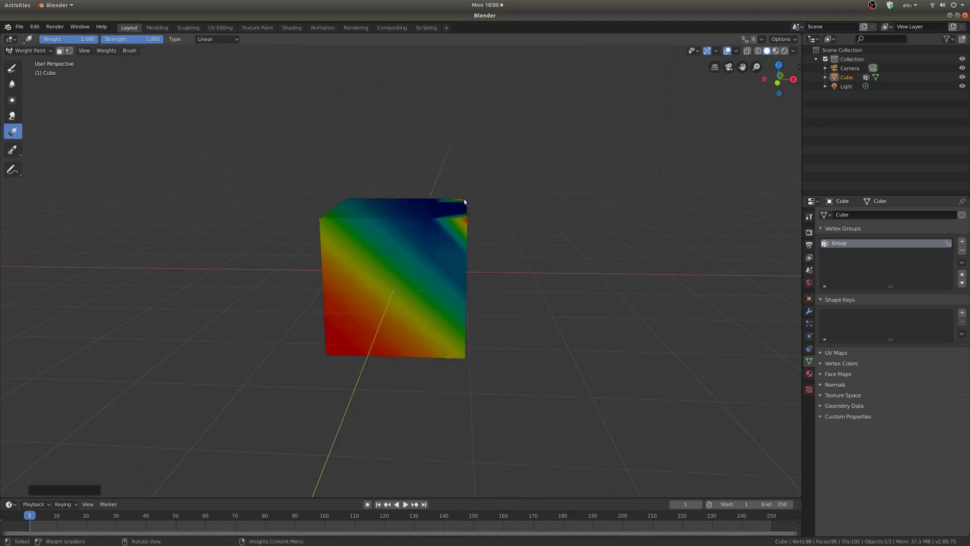
middle_click_drag(464, 199, 359, 258)
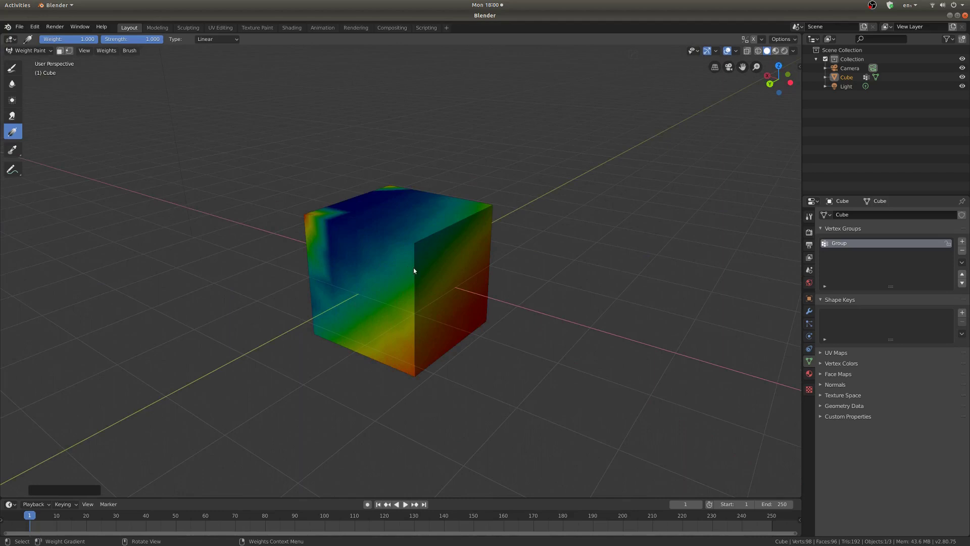
mouse_move(350, 274)
left_mouse_down()
mouse_move(379, 252)
mouse_move(359, 256)
left_mouse_up()
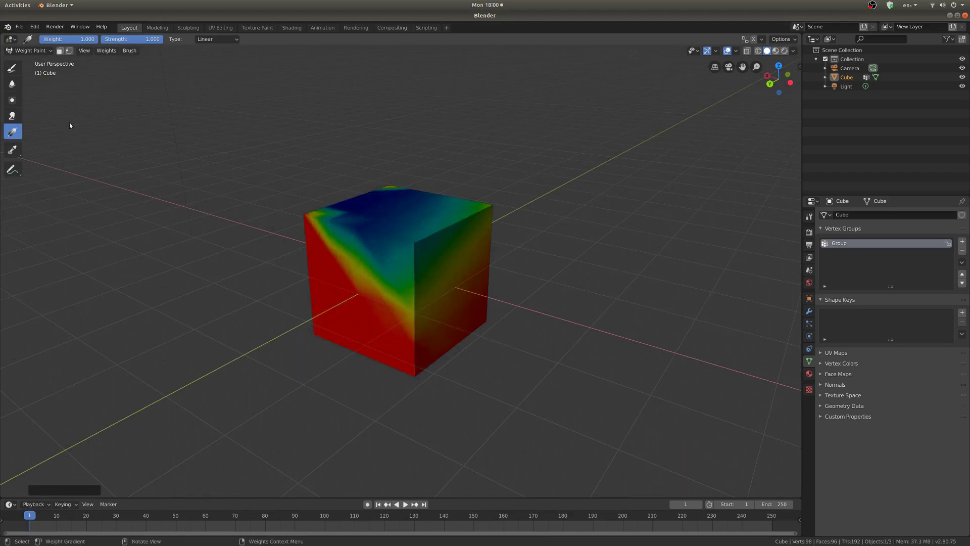
Paint weight away from the red side face using the Subtract brush at strength 0.200.
left_click(11, 69)
left_click(46, 40)
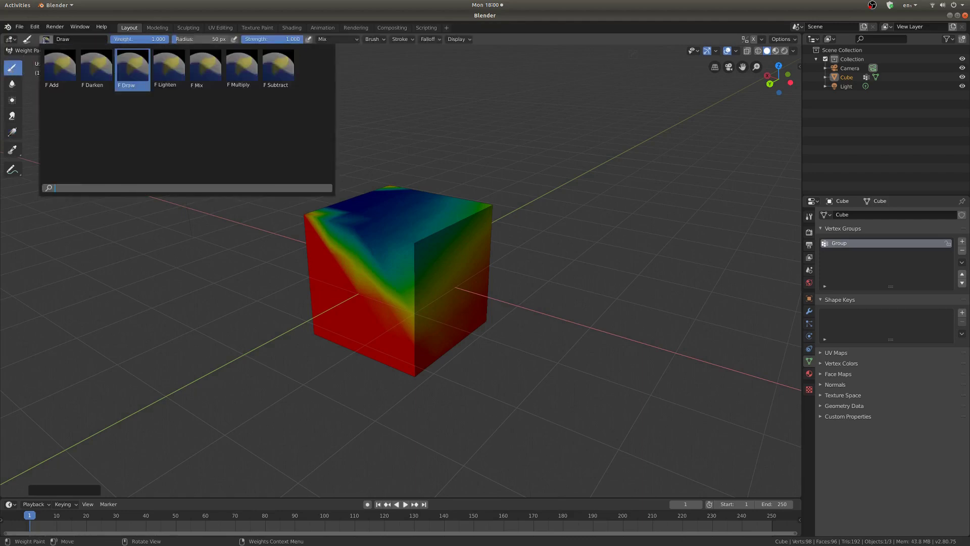
left_click(275, 68)
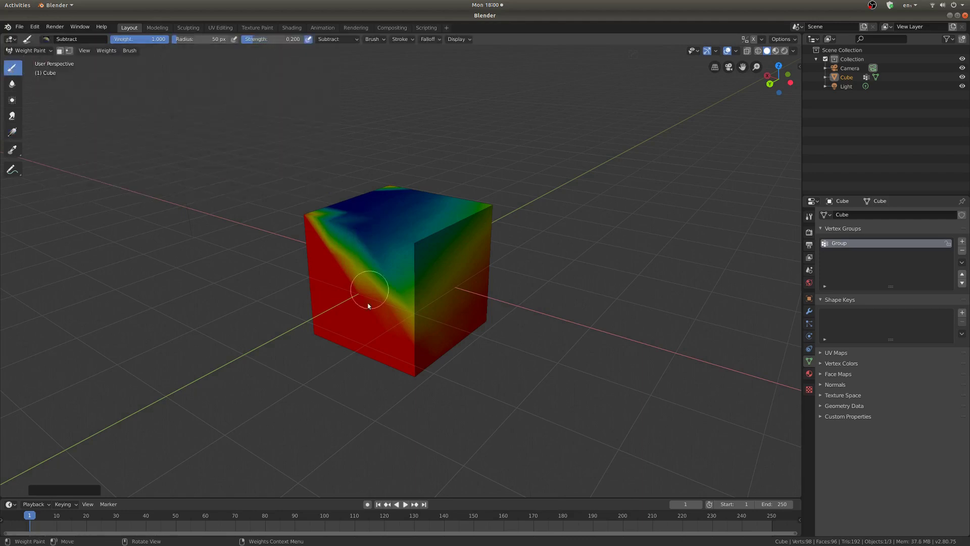
left_click_drag(373, 262, 378, 291)
middle_click_drag(397, 288, 435, 260)
scroll(425, 268, "up", 4)
left_click_drag(405, 245, 365, 335)
left_click_drag(429, 218, 380, 334)
left_click_drag(404, 244, 337, 390)
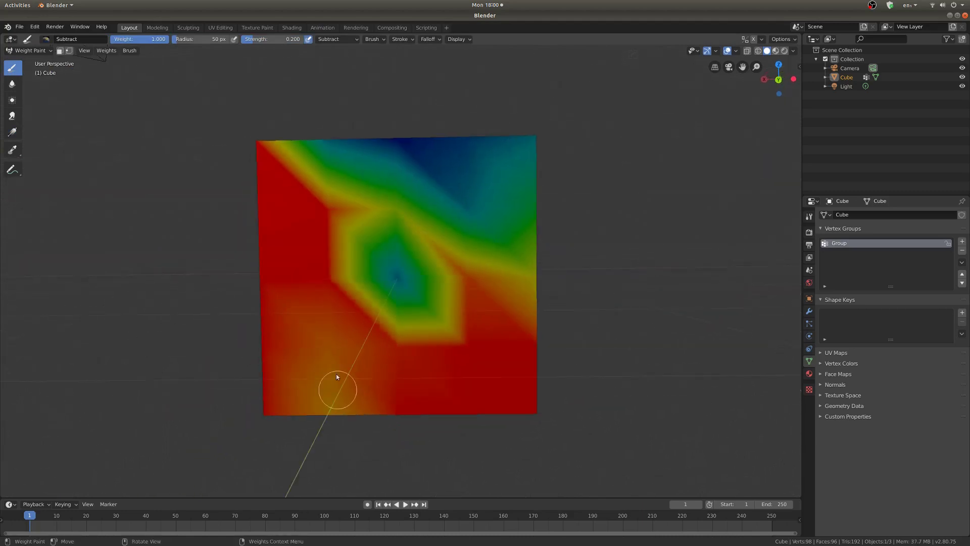
left_click_drag(469, 271, 323, 260)
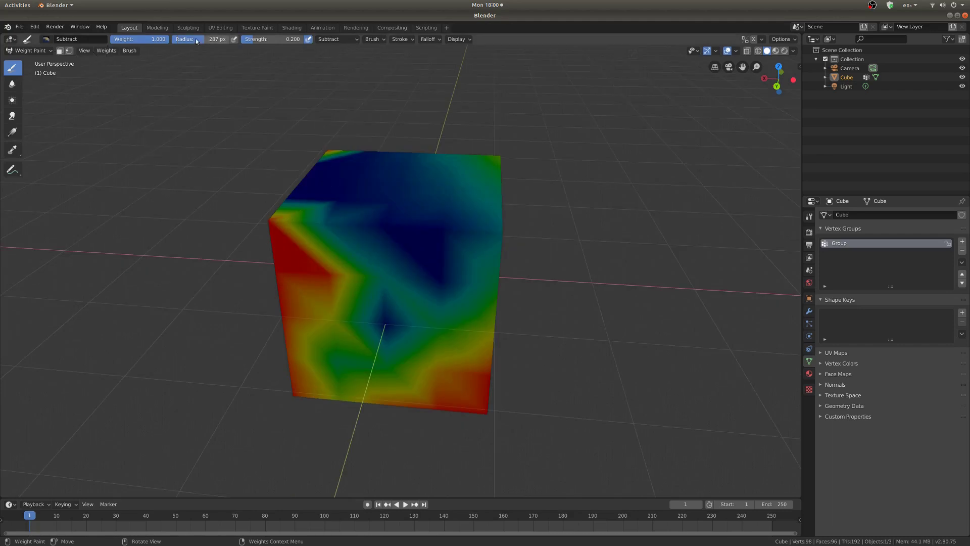
Set the Subtract brush radius to 258 px and remove more weight diagonally across the same face.
left_click_drag(195, 39, 207, 39)
mouse_move(453, 236)
left_mouse_down()
mouse_move(346, 368)
mouse_move(347, 357)
mouse_move(301, 353)
left_mouse_up()
Invert the weights of the cube's active vertex group.
key("ctrl+i")
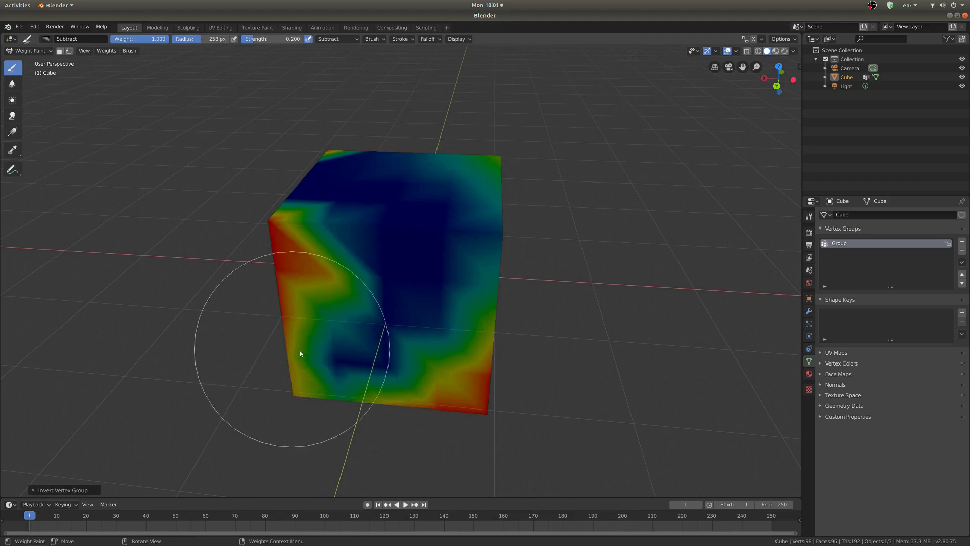
left_click(109, 52)
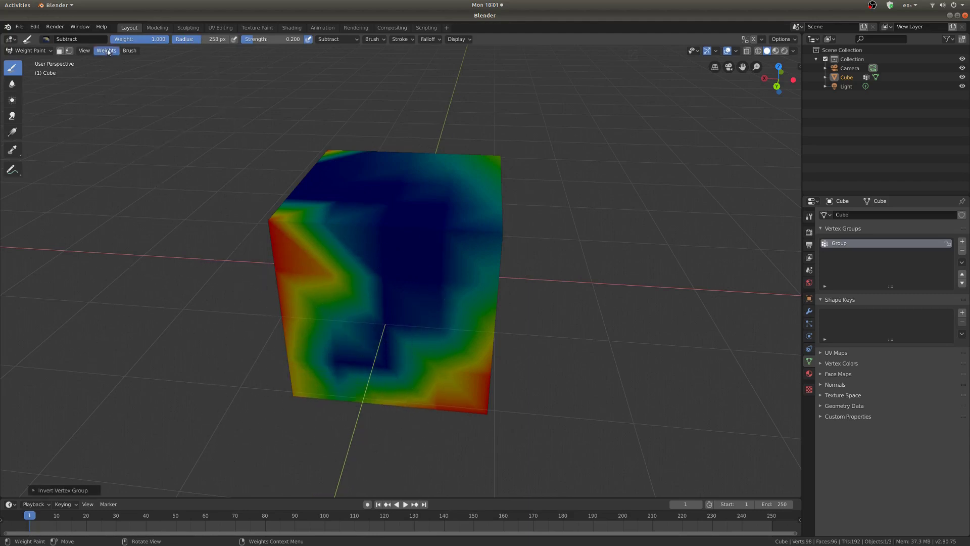
left_click(114, 114)
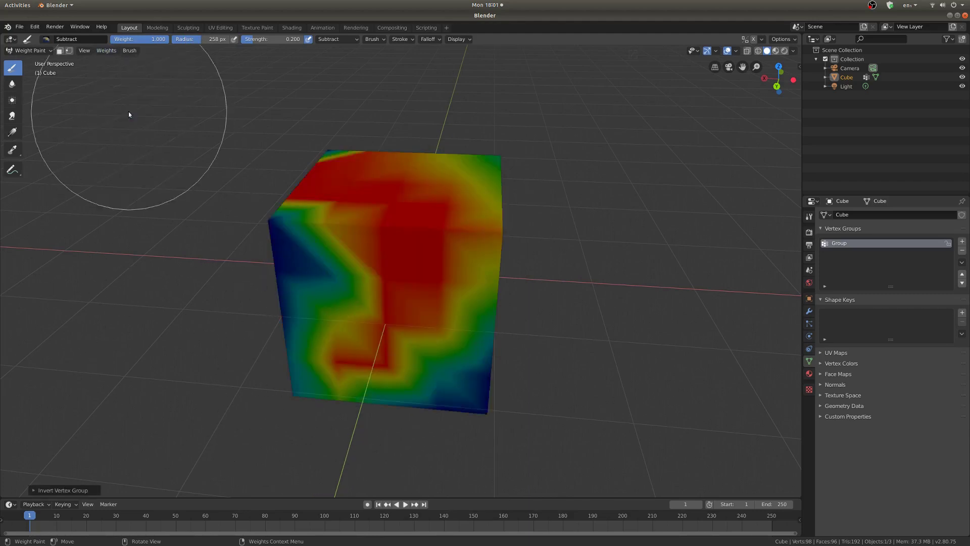
mouse_move(402, 341)
middle_mouse_down()
mouse_move(423, 331)
mouse_move(293, 328)
mouse_move(358, 340)
mouse_move(404, 223)
mouse_move(465, 272)
mouse_move(444, 295)
mouse_move(357, 277)
mouse_move(613, 292)
middle_mouse_up()
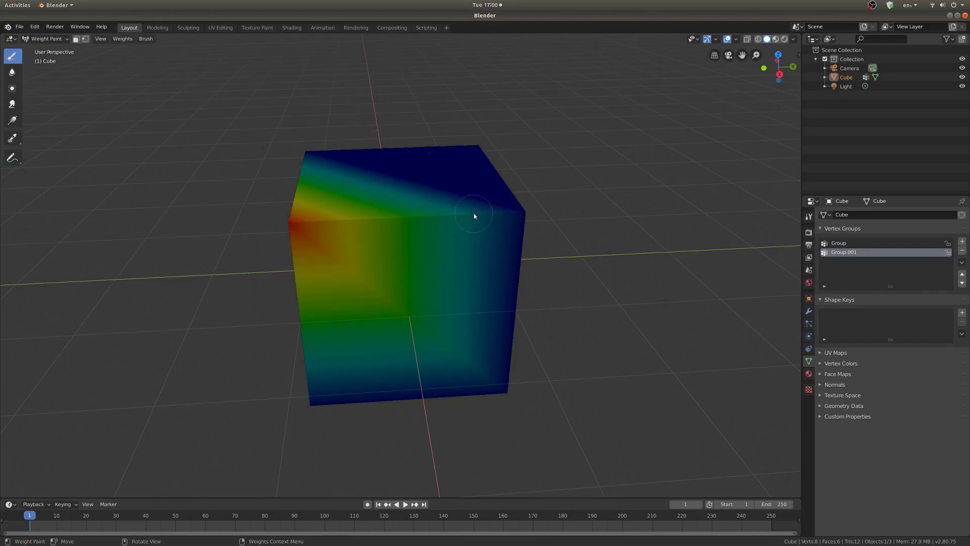
Paint weight onto another upper corner in vertex group Group.001, and make the vertex group named Group active.
mouse_move(474, 216)
middle_mouse_down()
mouse_move(485, 218)
mouse_move(396, 226)
mouse_move(253, 208)
mouse_move(552, 203)
middle_mouse_up()
left_click_drag(313, 202, 269, 206)
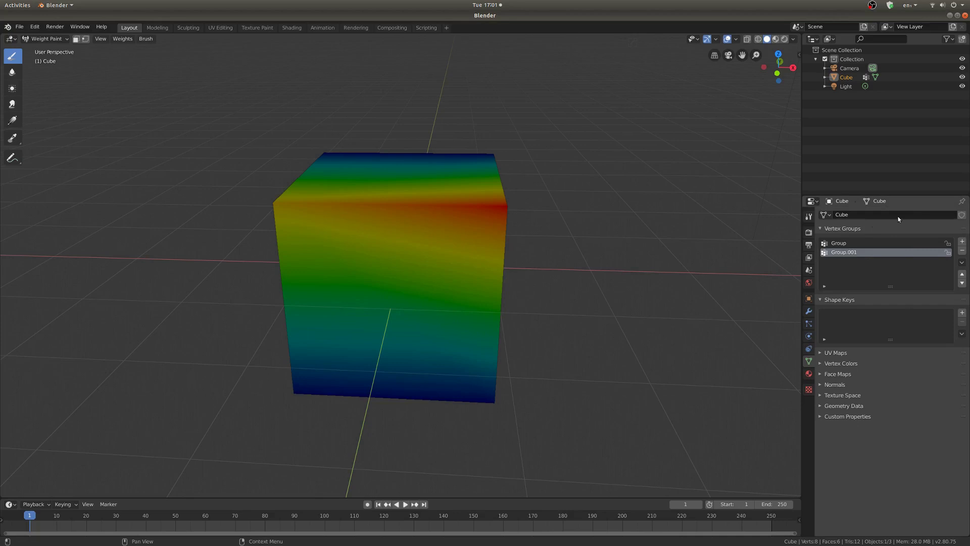
left_click(839, 244)
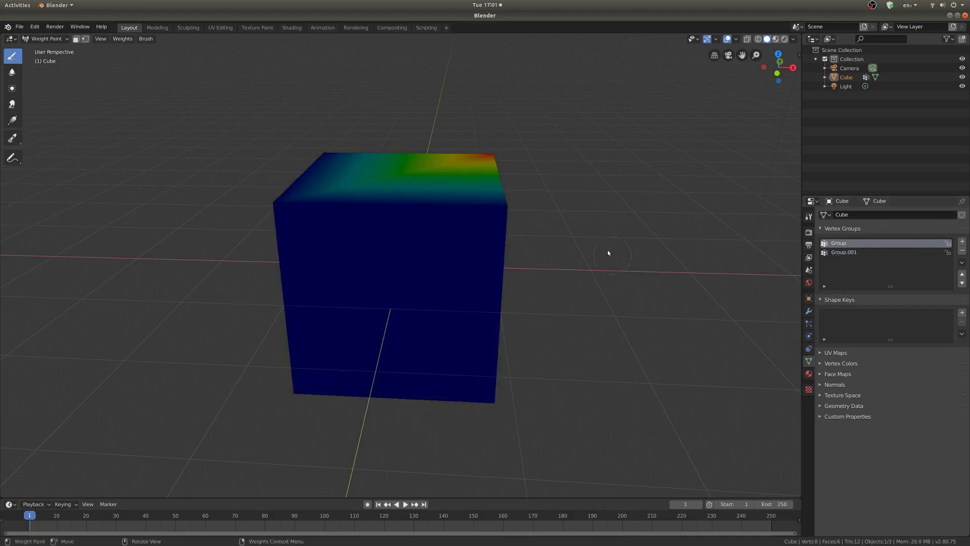
Make vertex group Group.001 active, remove it, and add a new empty vertex group in its place.
middle_click_drag(608, 256, 455, 218)
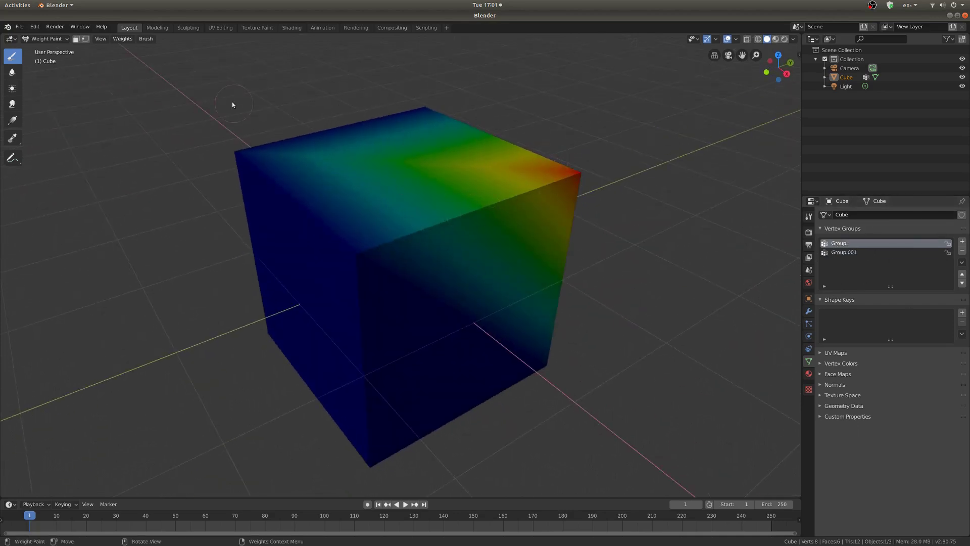
left_click(834, 252)
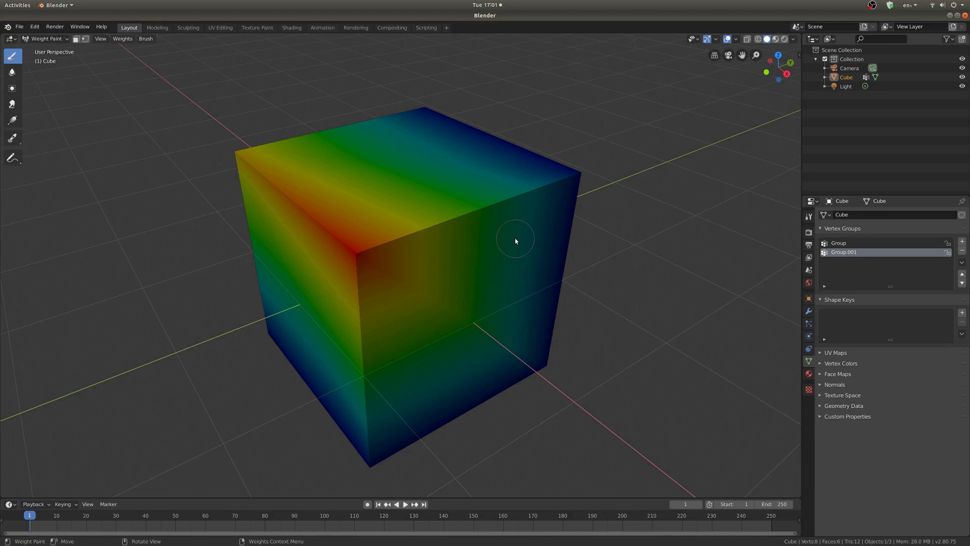
left_click(962, 250)
left_click(962, 242)
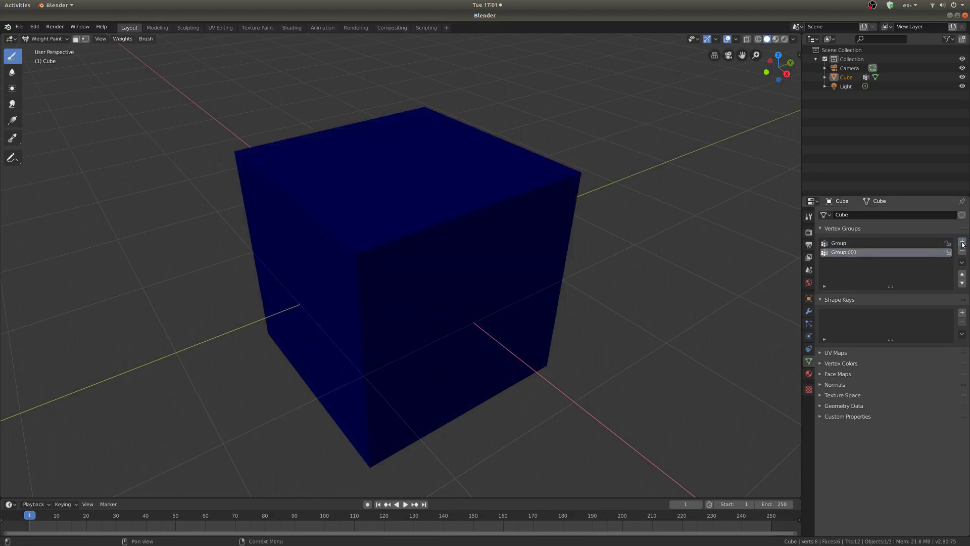
Move the new vertex group up and back down in the list, and rename it aoentd.
left_click(962, 274)
left_click(962, 282)
double_click(848, 252)
key("BackSpace")
type("aoentd")
key("Return")
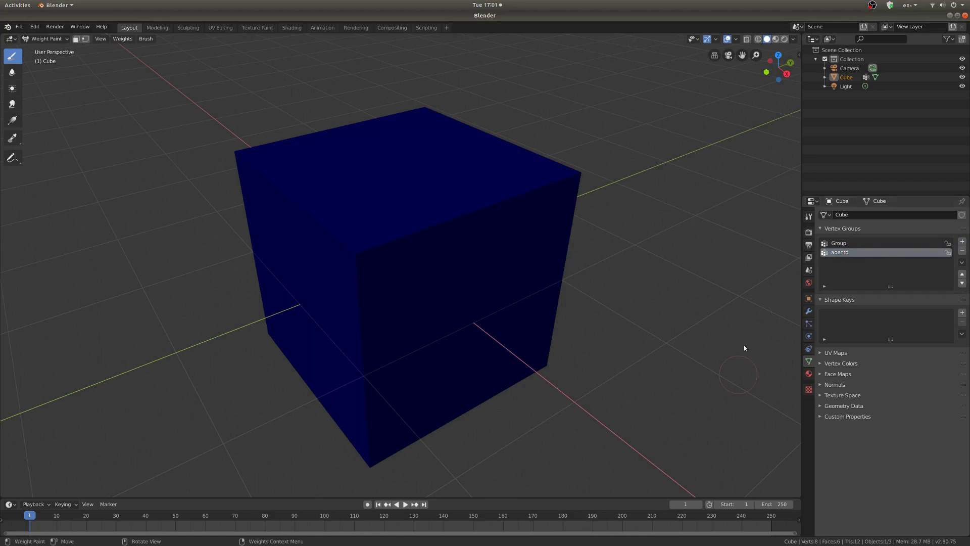
Rotate the selected thumb tip bone of the weight-painted hand in malebasemesh.blend.
scroll(527, 268, "down", 5)
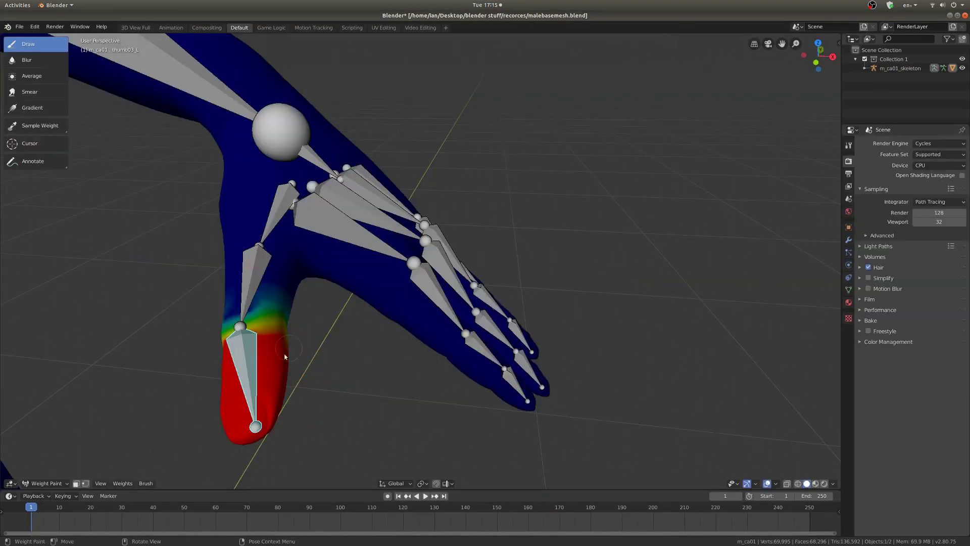
key("r")
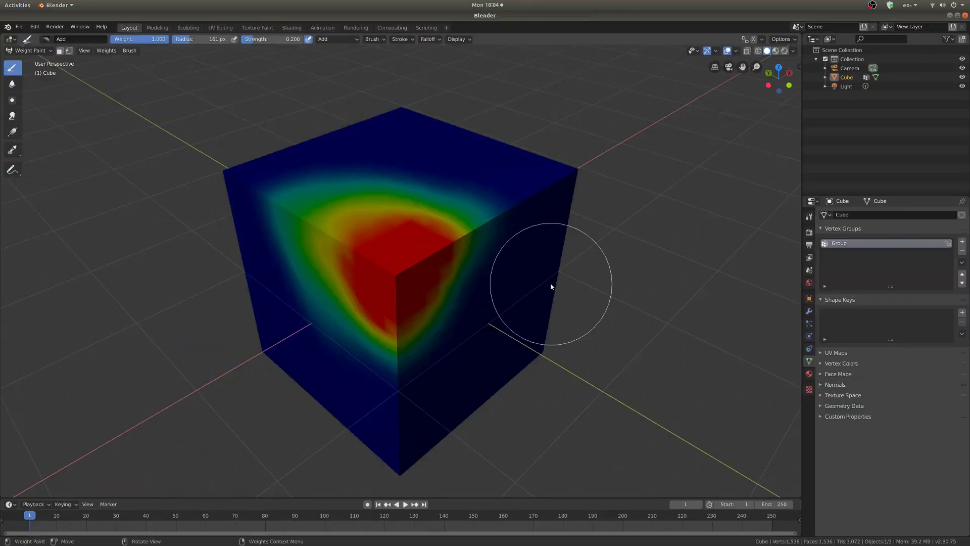
Switch the weight-painted cube to Object Mode and add a Displace modifier to it.
key("ctrl+Tab")
left_click(469, 278)
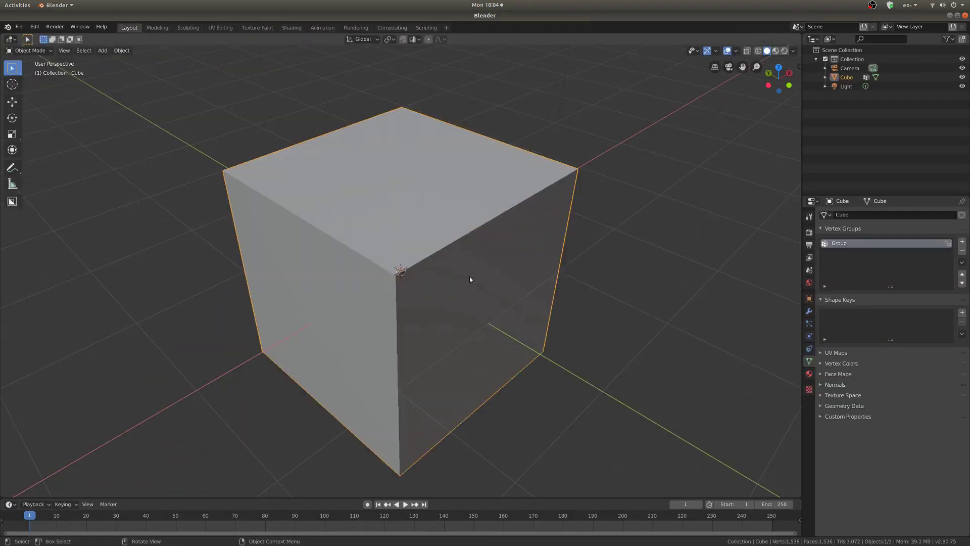
left_click(809, 311)
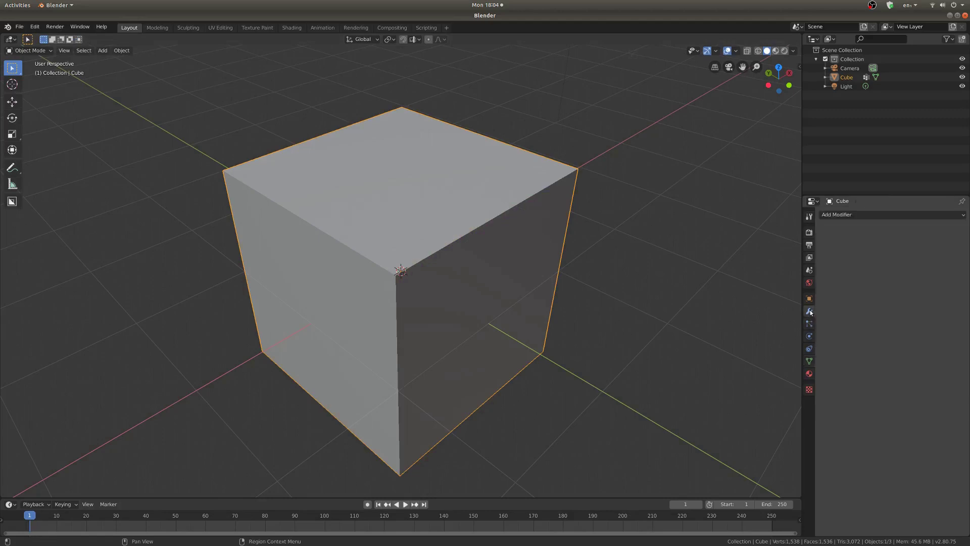
left_click(832, 216)
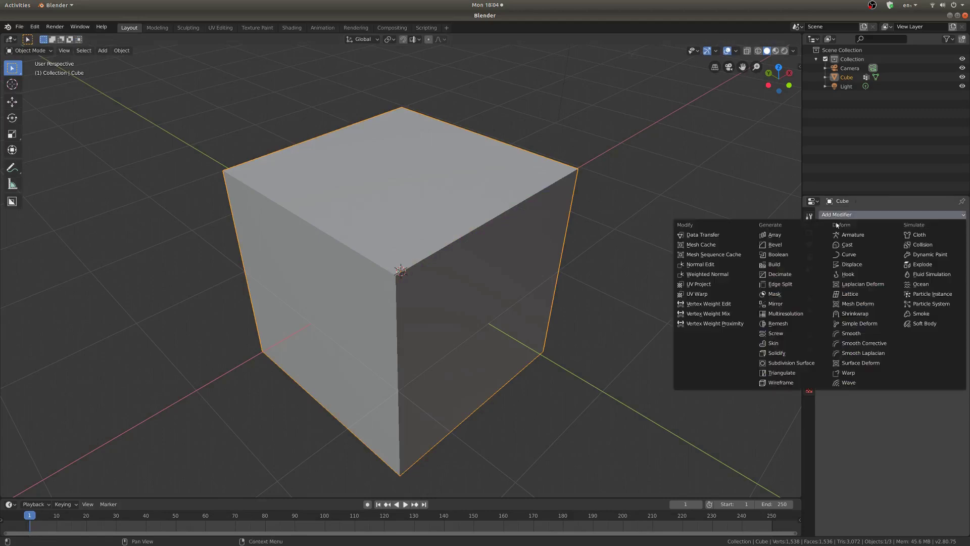
left_click(860, 263)
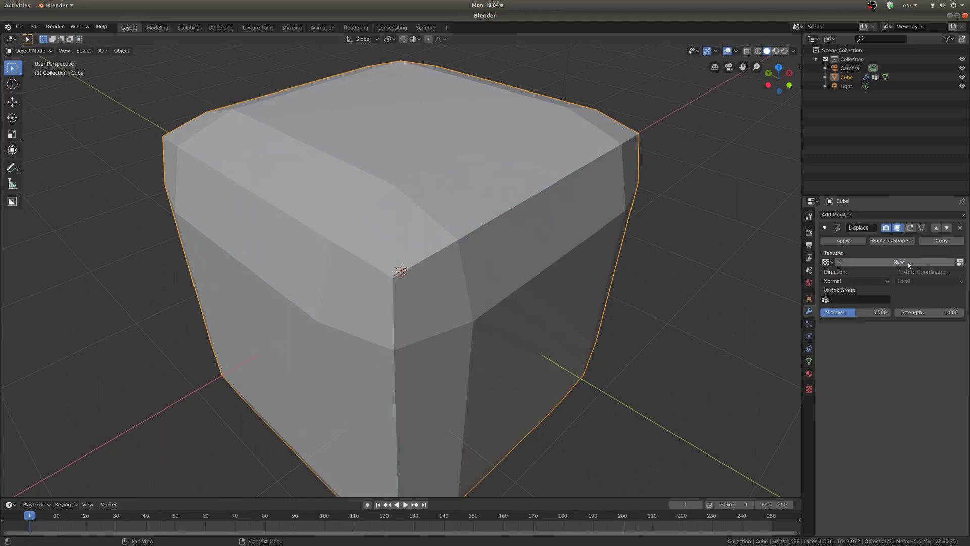
Limit the Displace modifier to the vertex group named Group.
left_click(849, 300)
left_click(833, 312)
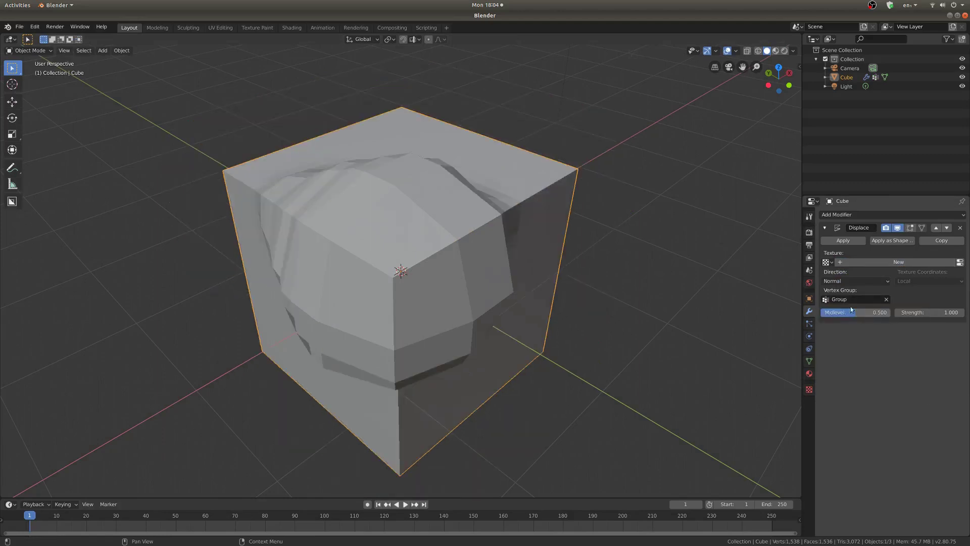
middle_click_drag(537, 288, 482, 274, "alt")
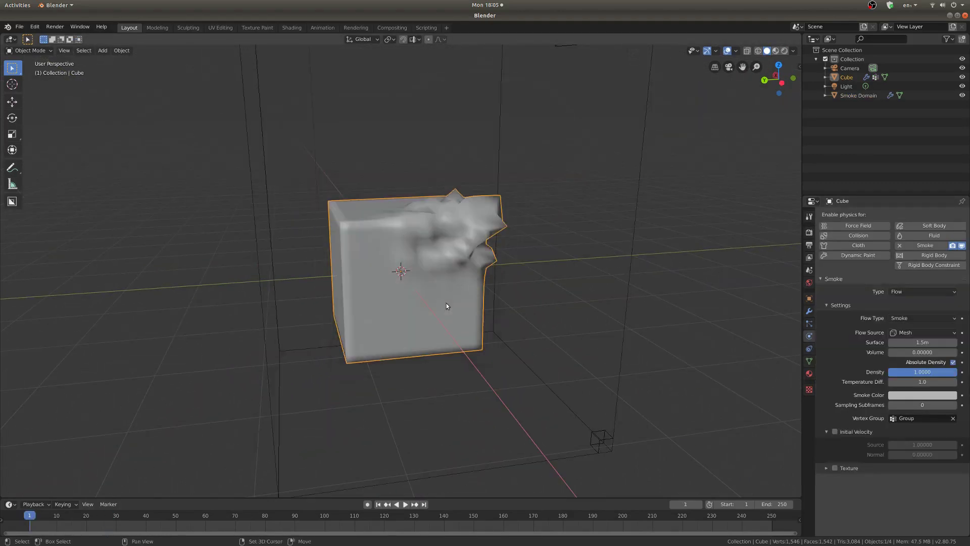
Play the cube's smoke simulation up to frame 32 and switch the cube to Weight Paint mode.
key("space")
middle_click_drag(456, 232, 395, 298)
key("ctrl+Tab")
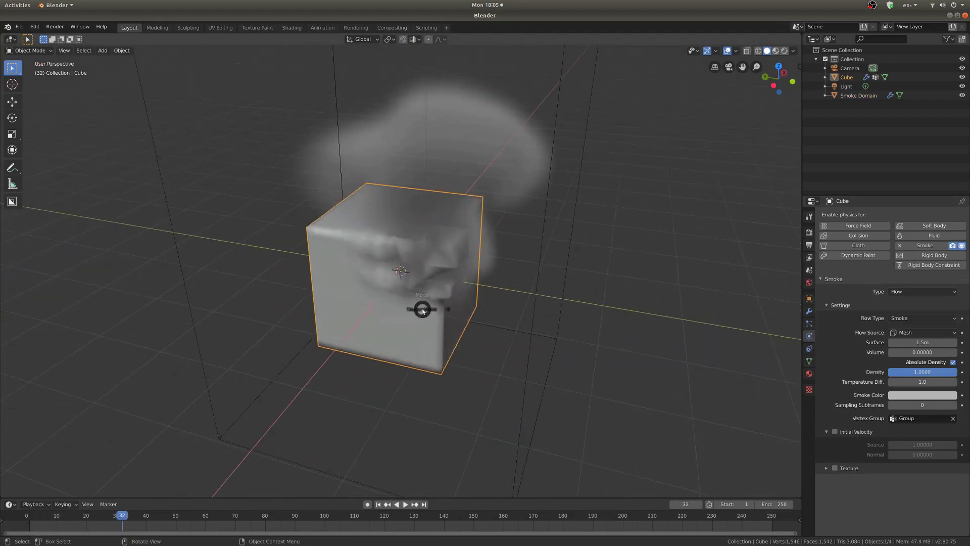
left_click(368, 276)
scroll(419, 256, "down", 1)
mouse_move(384, 262)
middle_mouse_down()
mouse_move(417, 256)
mouse_move(459, 269)
mouse_move(460, 298)
middle_mouse_up()
scroll(442, 258, "up", 3)
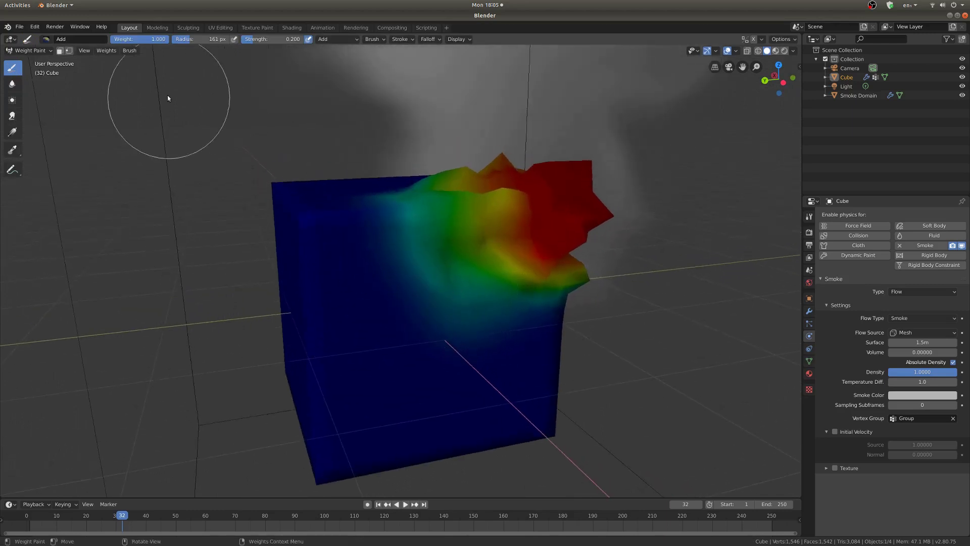
Set the Add brush radius to 129 px.
left_click_drag(195, 41, 183, 41)
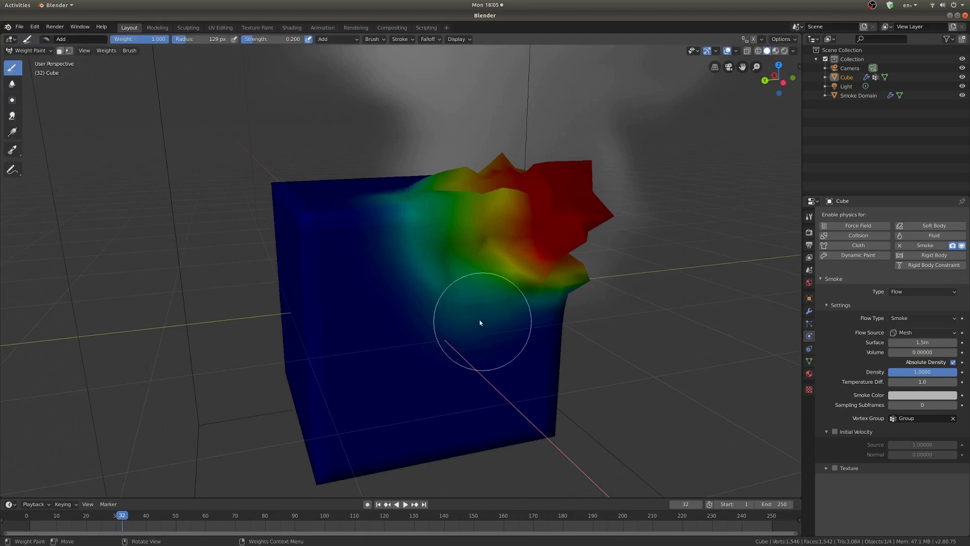
scroll(465, 309, "down", 2)
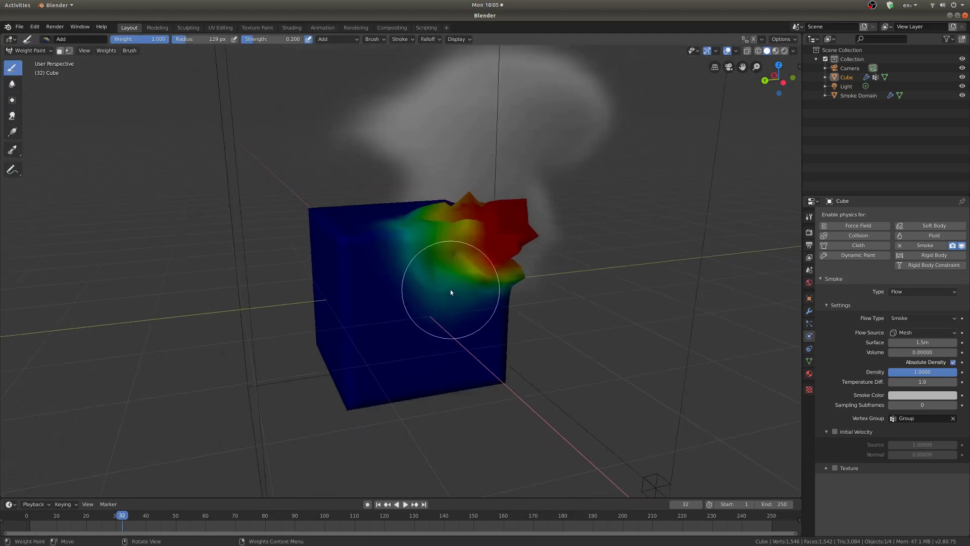
scroll(450, 289, "up", 1)
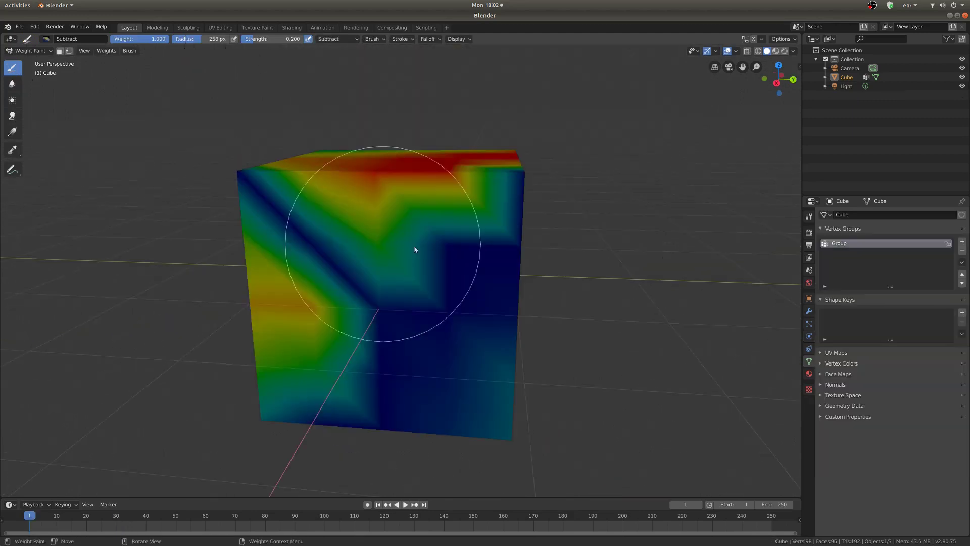
mouse_move(411, 249)
middle_mouse_down()
mouse_move(570, 297)
mouse_move(523, 286)
mouse_move(487, 305)
mouse_move(408, 284)
middle_mouse_up()
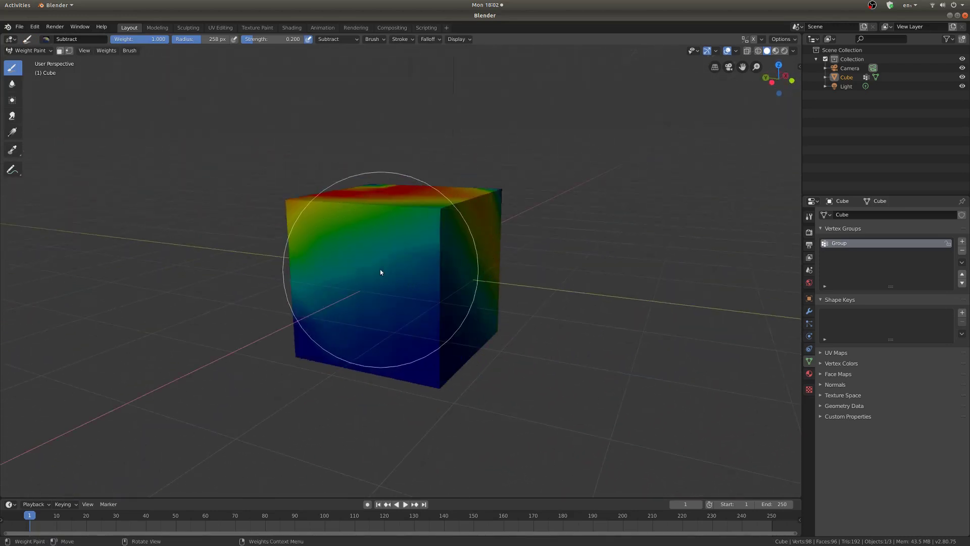